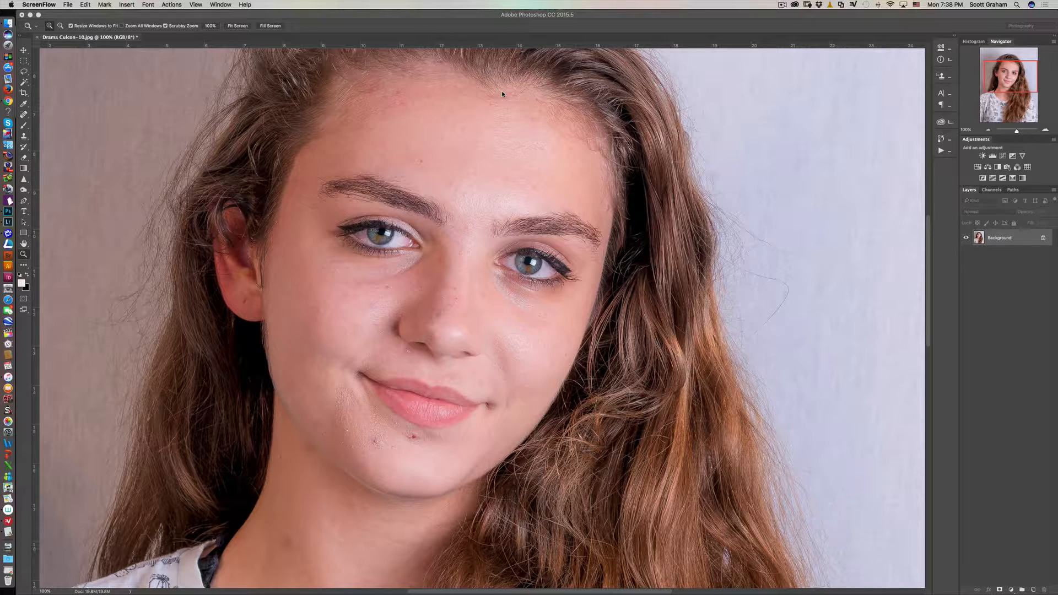
Duplicate the Background layer to keep the original portrait intact beneath the retouching.
left_click(292, 16)
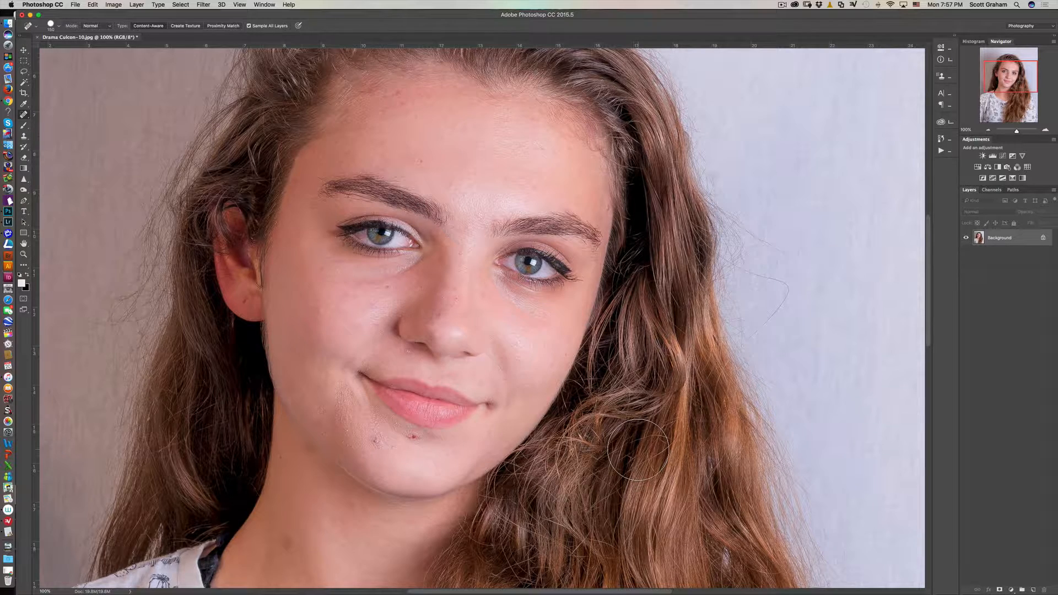
key("super+j")
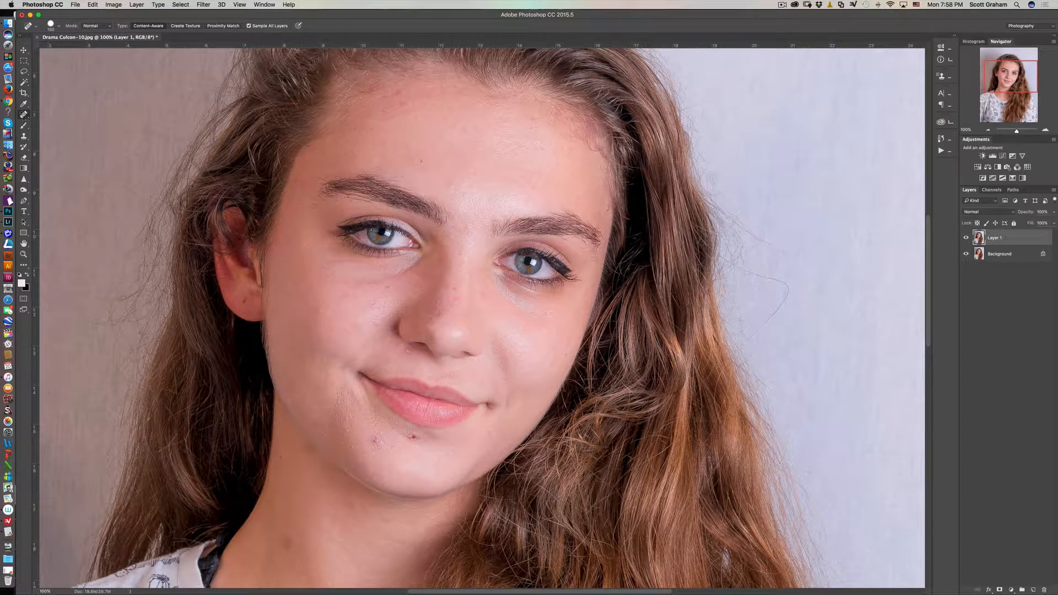
Shrink the Spot Healing Brush to just larger than the blemishes and heal the small spots on the forehead.
key("bracketleft")
key("bracketleft")
key("bracketleft")
key("bracketleft")
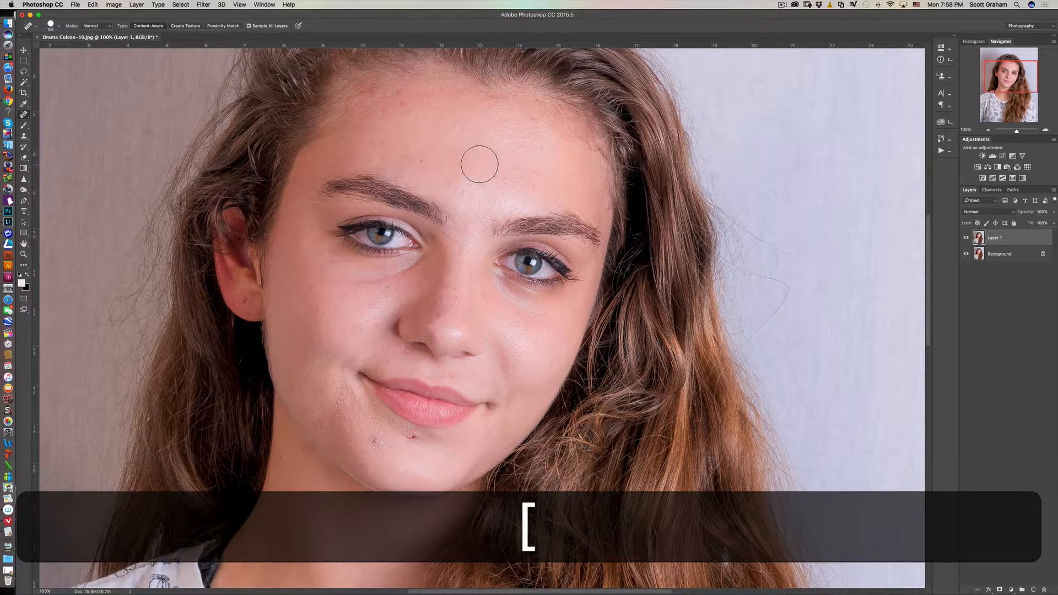
key("bracketleft")
key("bracketleft")
key("bracketleft")
key("bracketleft")
key("bracketleft")
key("bracketleft")
key("bracketleft")
key("bracketright")
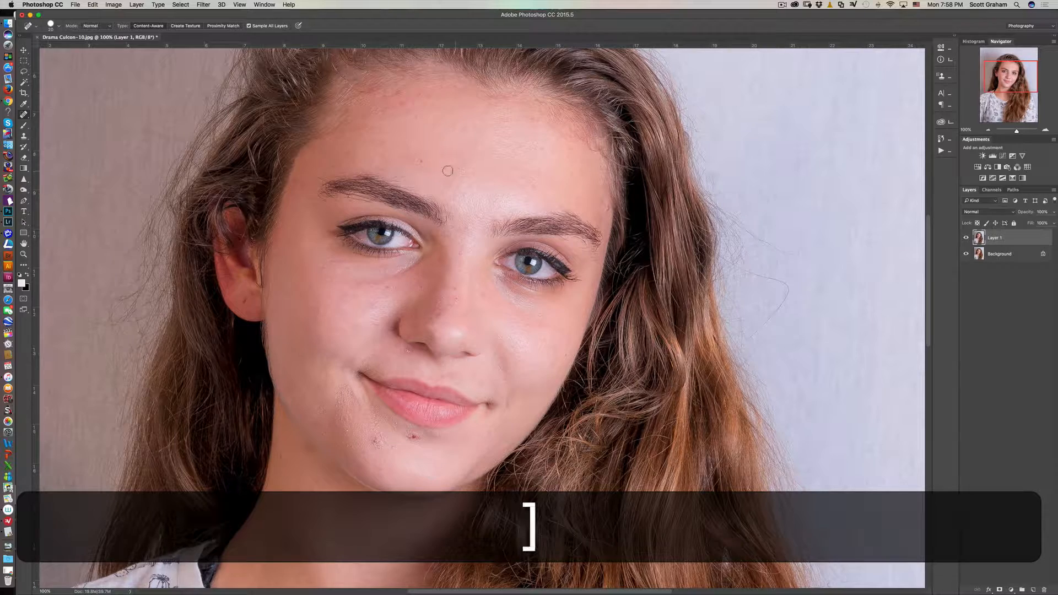
key("bracketleft")
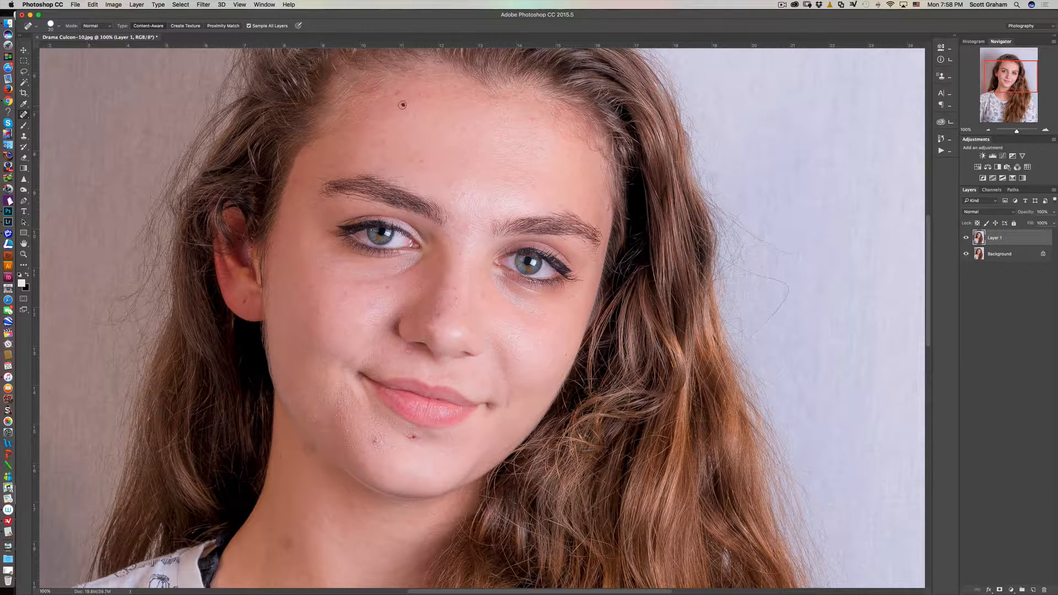
left_click(403, 105)
left_click(421, 160)
left_click(455, 125)
left_click(506, 121)
Heal the small spots on the nose, under the eye and on the cheek beside the nose.
left_click(455, 295)
left_click(421, 286)
left_click(386, 287)
left_click(375, 323)
left_click(408, 349)
Heal the dark mole and the blemishes on the chin and around the mouth, using a slightly larger healing brush.
left_click(415, 438)
key("bracketright")
key("bracketright")
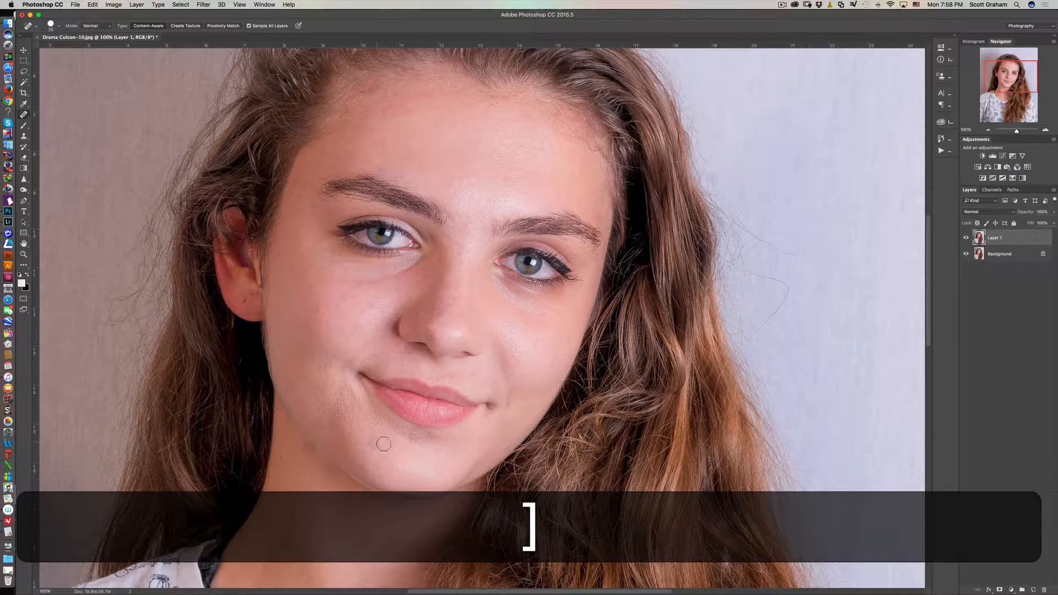
left_click(378, 420)
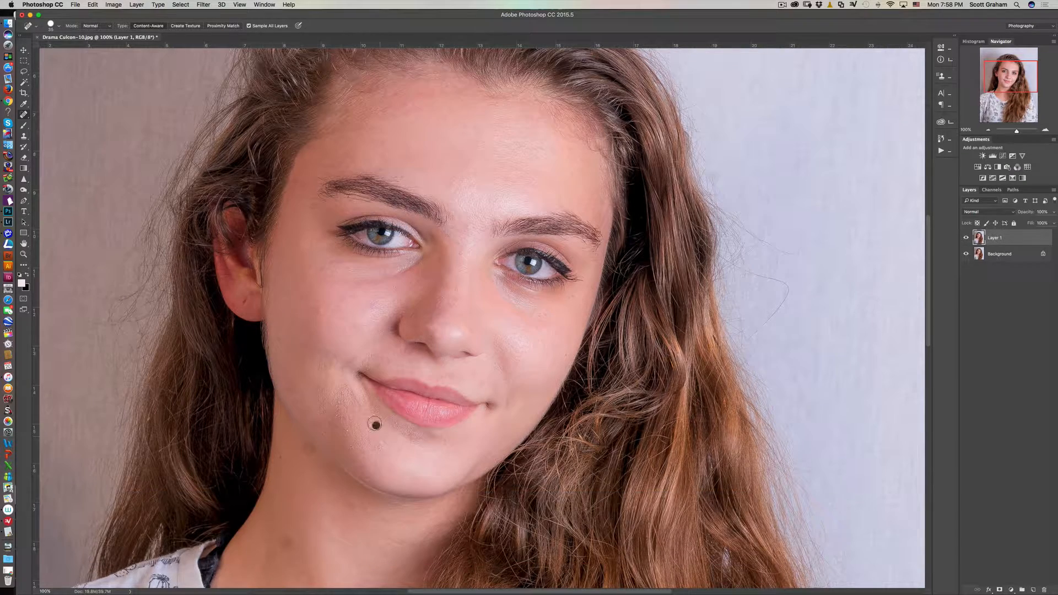
left_click(336, 401)
mouse_move(357, 448)
left_mouse_down()
mouse_move(409, 452)
mouse_move(415, 430)
left_mouse_up()
Enlarge the Spot Healing Brush and remove the marks along the jawline and on the neck.
key("bracketright")
key("bracketright")
key("bracketright")
key("bracketright")
left_click_drag(309, 445, 307, 450)
left_click(283, 539)
left_click(330, 565)
left_click(304, 453)
Heal the spot at the outer cheek edge and the remaining uneven patches across the forehead.
left_click(582, 296)
left_click(387, 110)
left_click(371, 95)
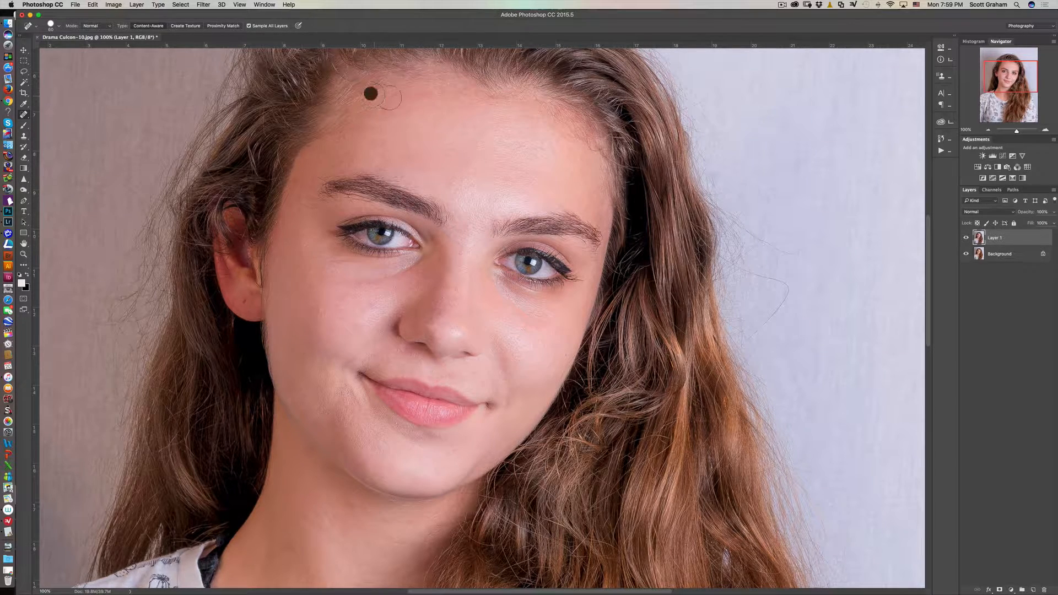
left_click(422, 101)
left_click(405, 150)
left_click(446, 178)
left_click(467, 177)
left_click(527, 161)
left_click(506, 157)
left_click(524, 164)
Create an inverted duplicate of Layer 1 and set its blend mode to Vivid Light.
key("super+j")
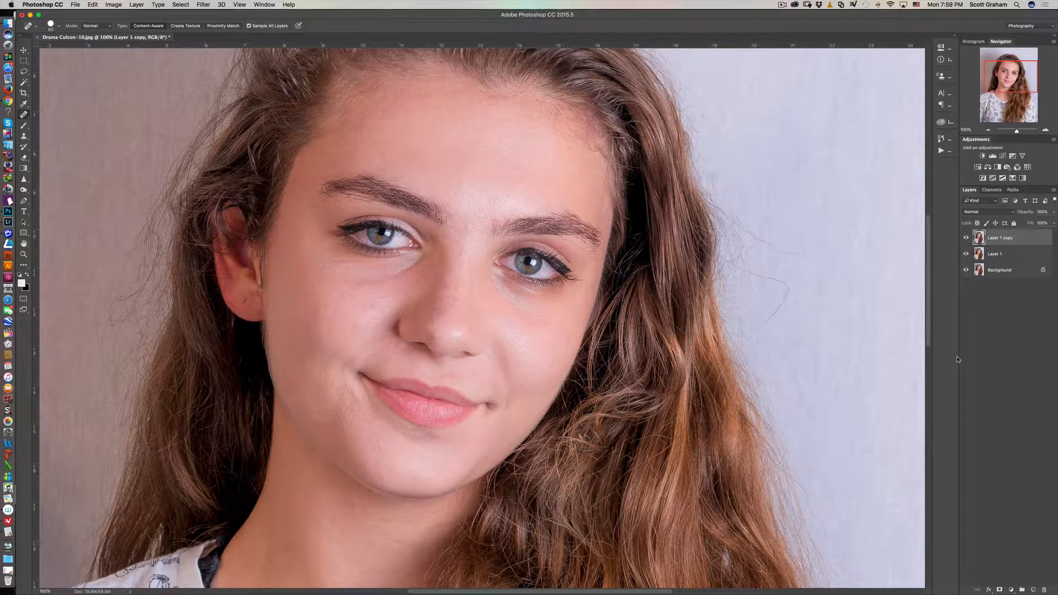
key("super+i")
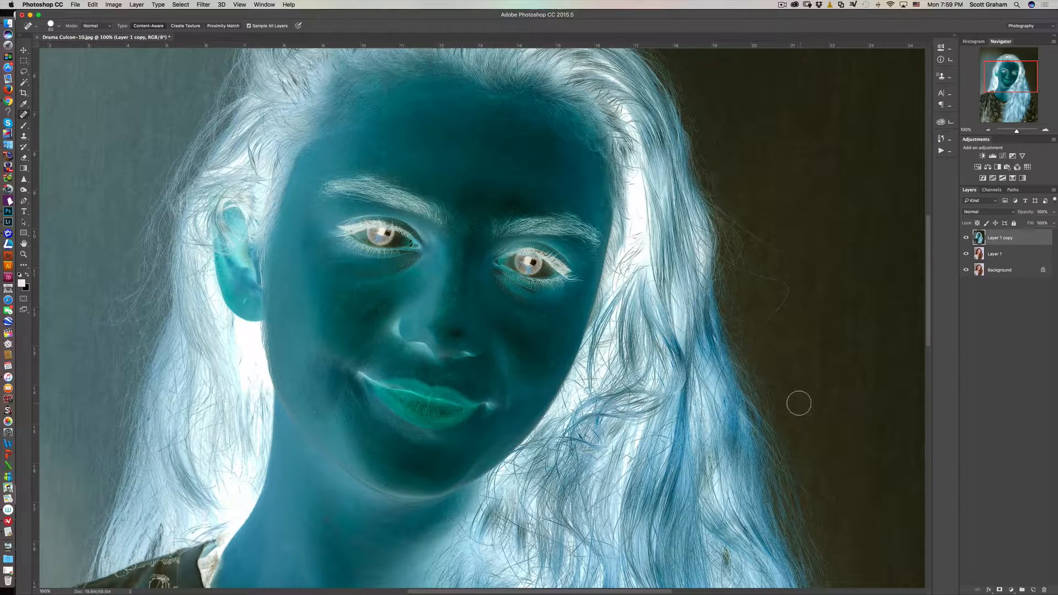
left_click(1013, 213)
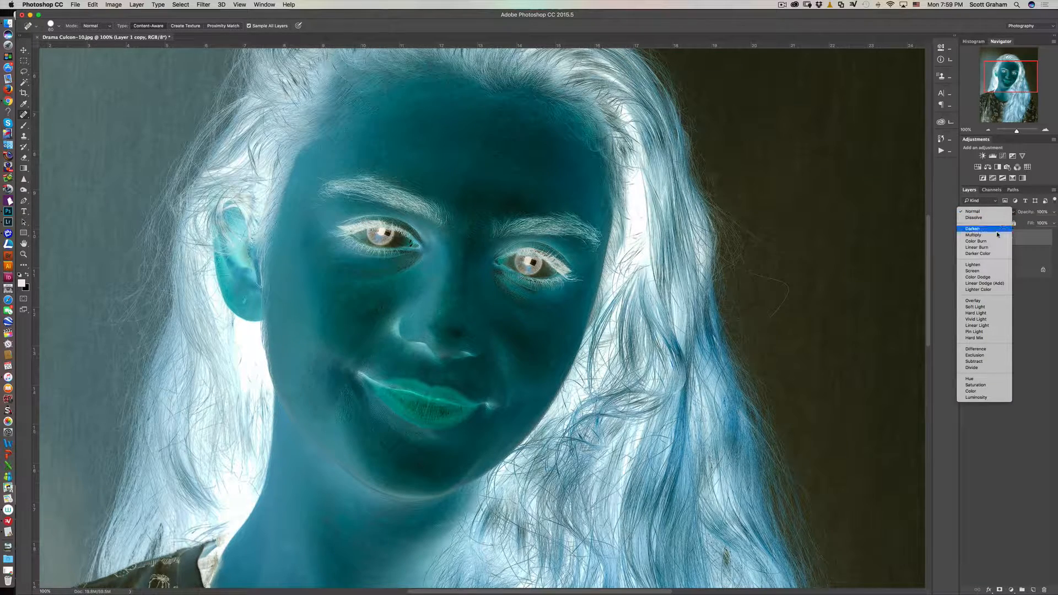
left_click(986, 319)
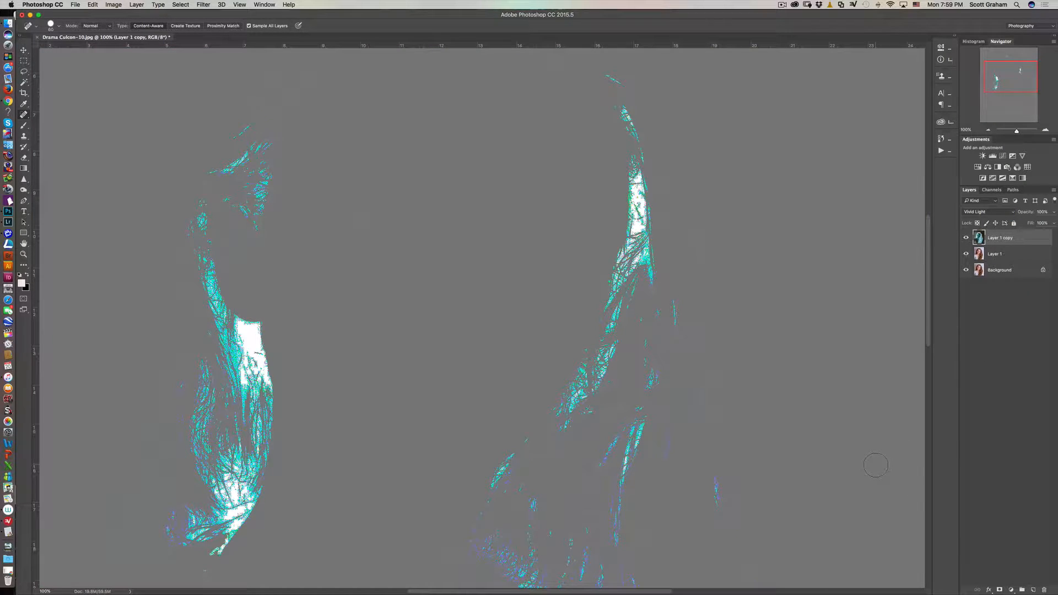
Apply a High Pass filter with a radius of about 2.3 pixels to the inverted layer copy.
left_click(202, 5)
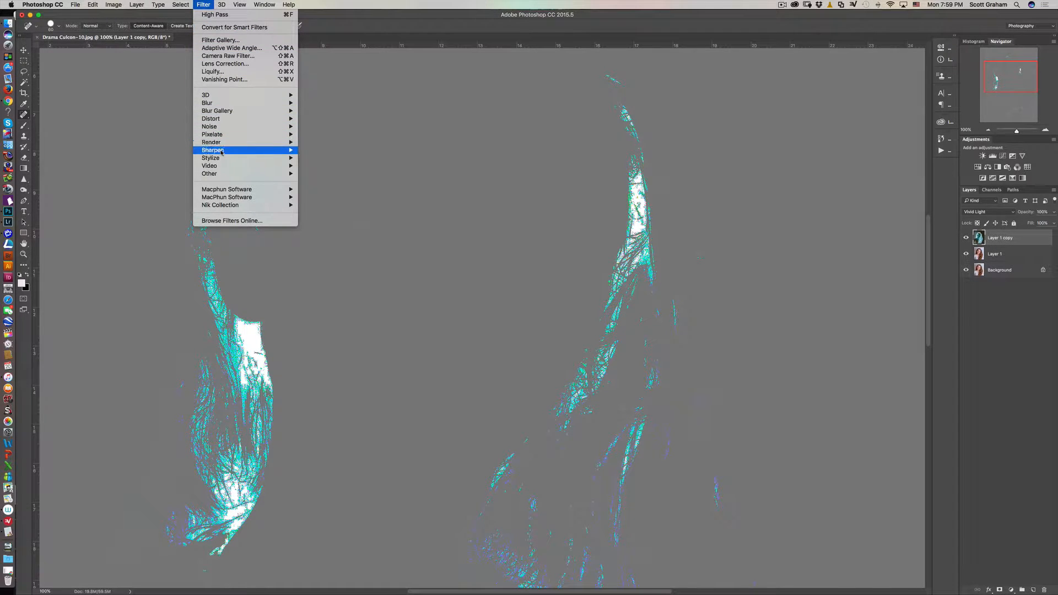
mouse_move(216, 176)
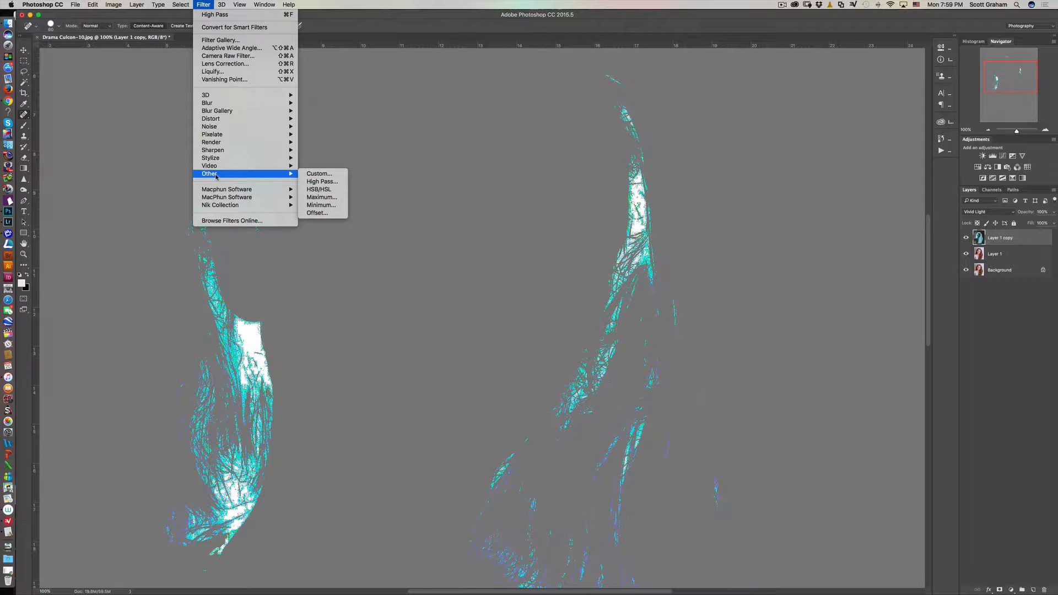
left_click(324, 183)
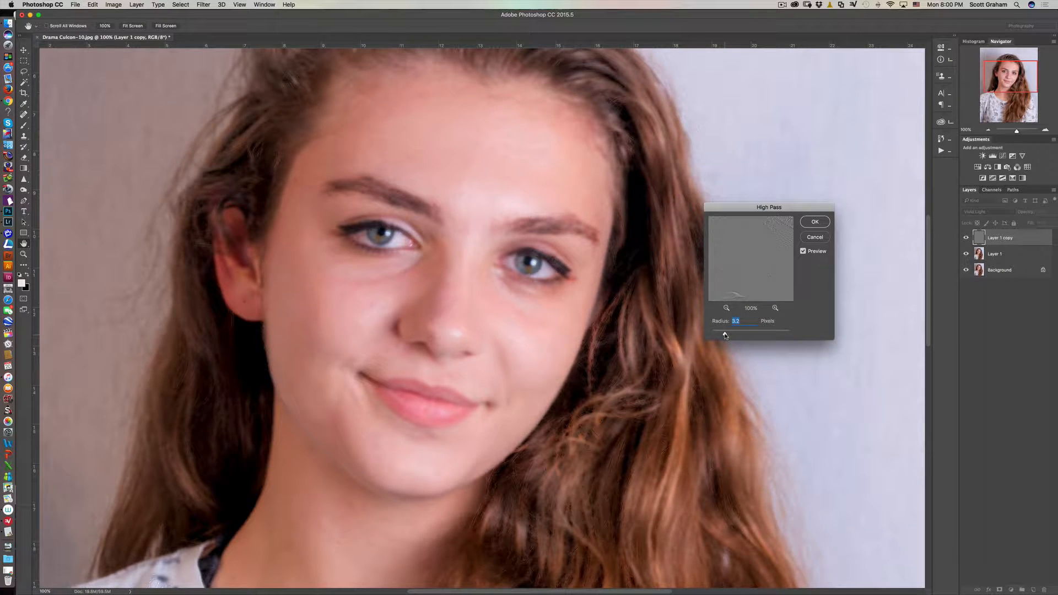
left_click_drag(727, 335, 735, 336)
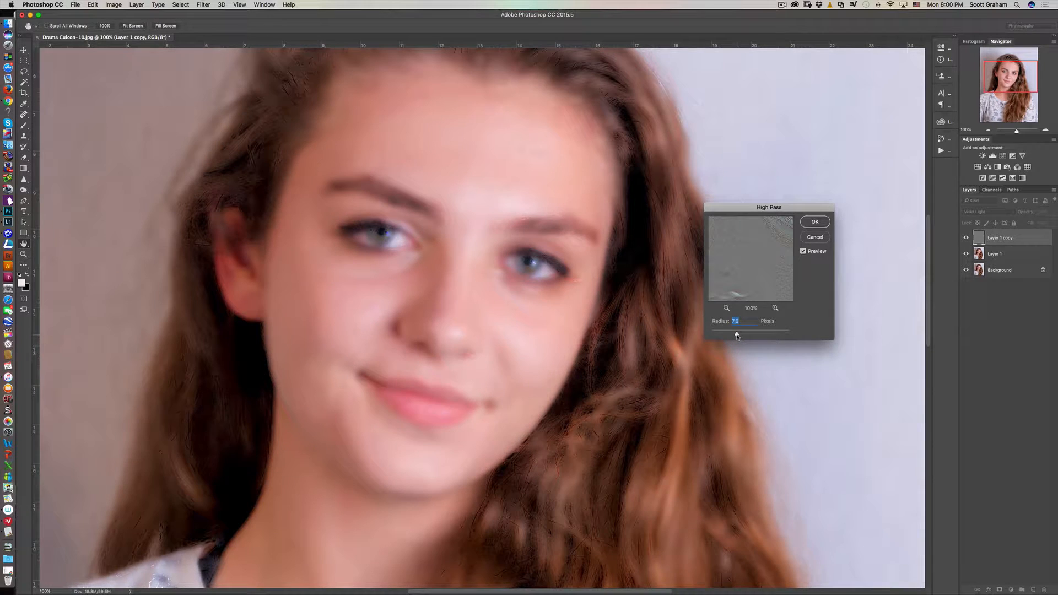
left_click_drag(737, 335, 722, 338)
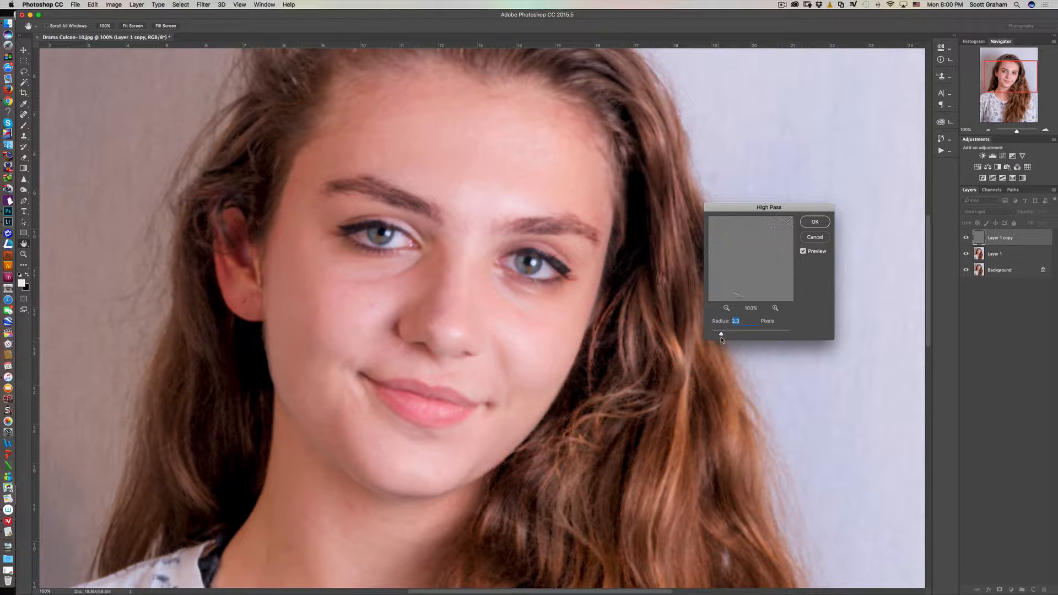
left_click_drag(722, 337, 727, 337)
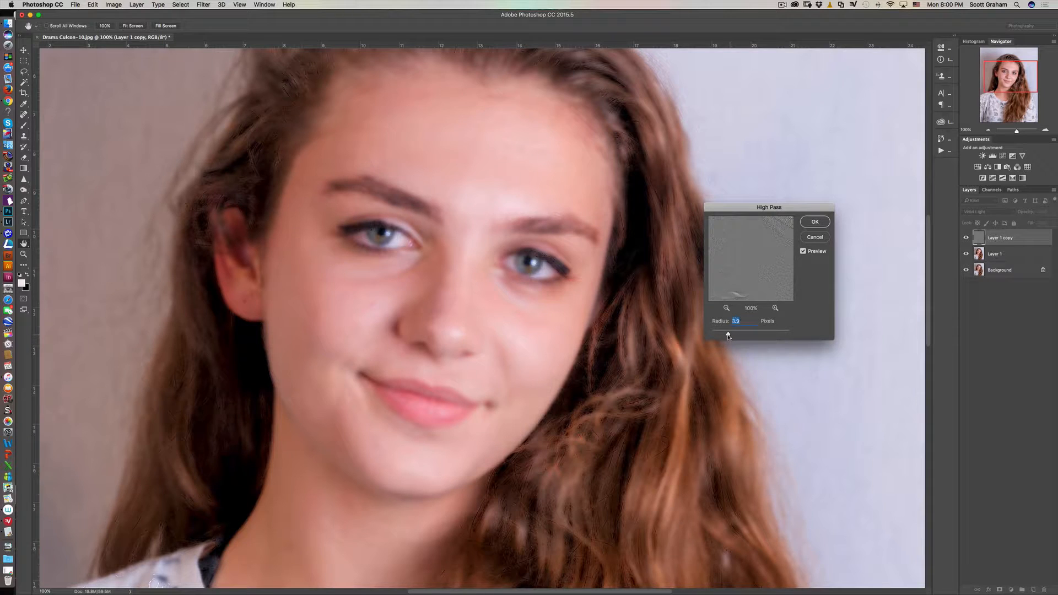
left_click_drag(725, 336, 721, 336)
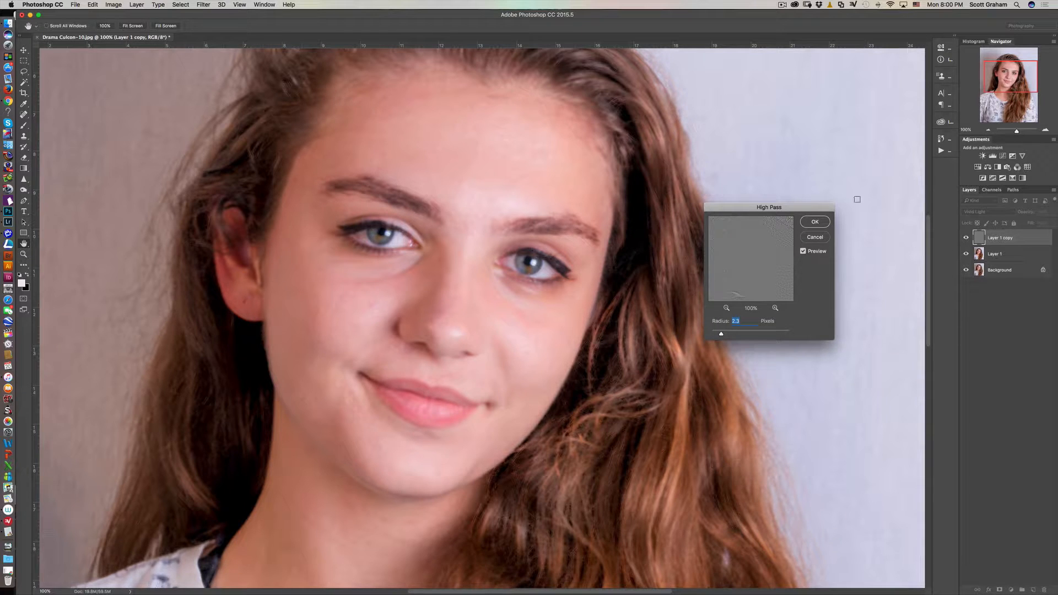
left_click(816, 222)
Add a black layer mask to Layer 1 copy to hide its smoothing effect.
key("j")
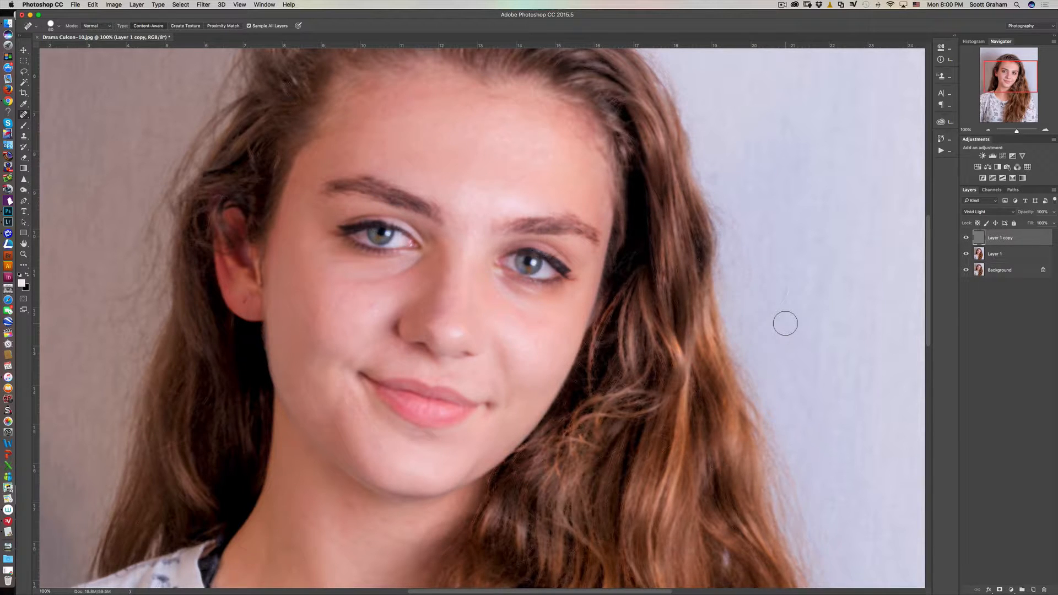
key("alt")
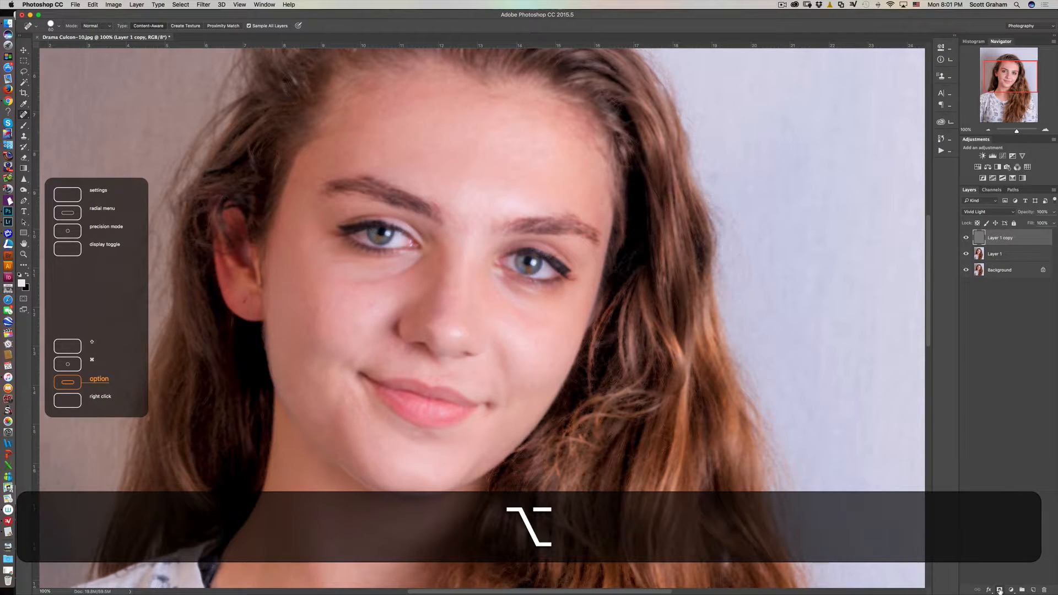
left_click(1000, 590, "alt")
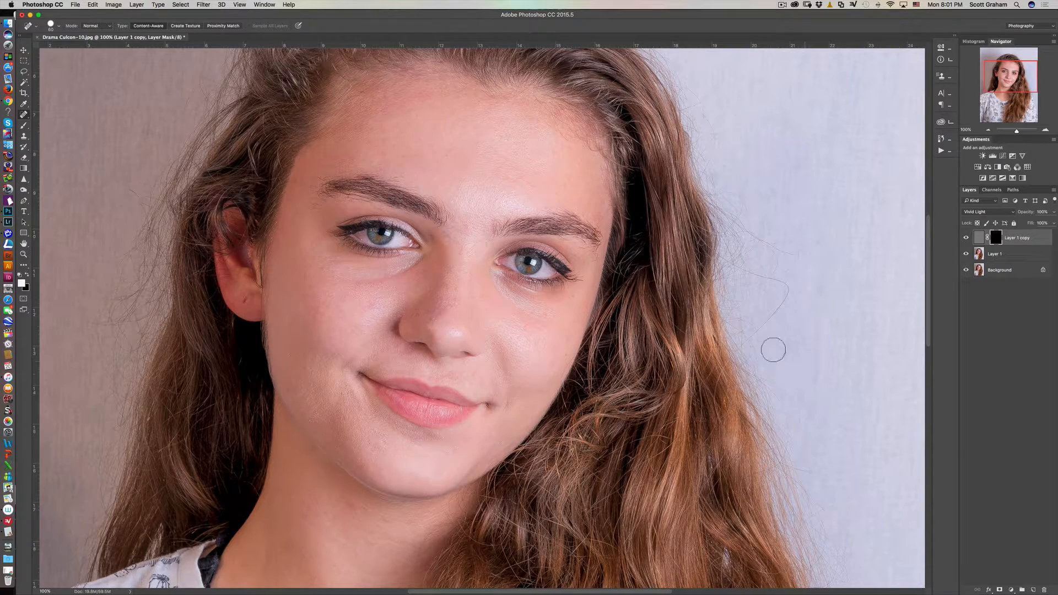
Paint white on the layer mask with an enlarged Brush at 100% opacity to reveal the smoothing over the facial skin.
key("b")
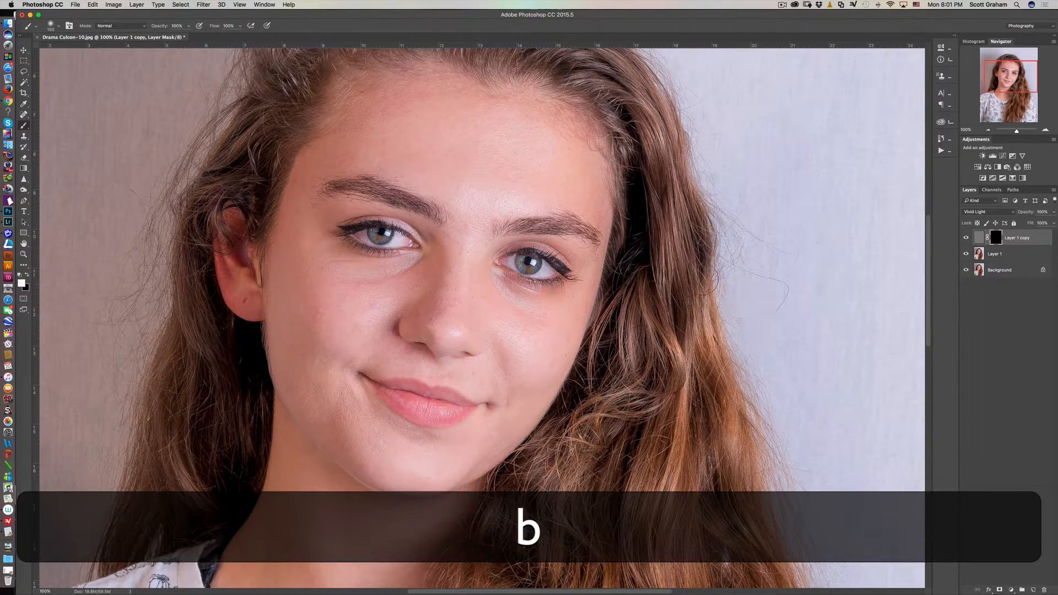
key("bracketright")
key("bracketright")
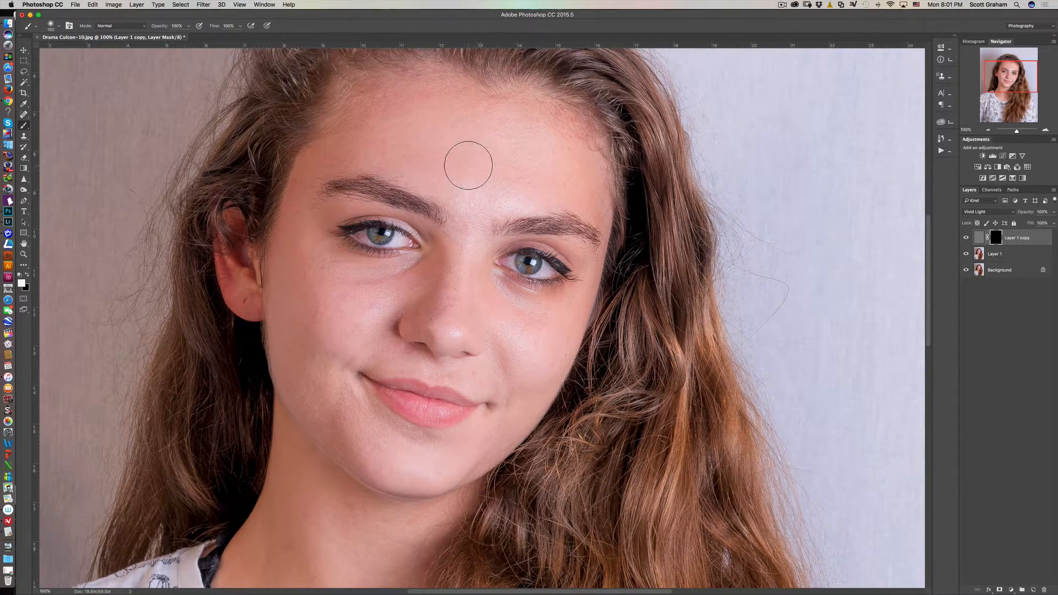
mouse_move(460, 171)
left_mouse_down()
mouse_move(481, 185)
mouse_move(500, 186)
mouse_move(475, 200)
mouse_move(485, 173)
mouse_move(464, 163)
mouse_move(441, 118)
mouse_move(396, 106)
mouse_move(329, 155)
mouse_move(408, 143)
mouse_move(595, 199)
mouse_move(571, 155)
mouse_move(428, 132)
mouse_move(320, 169)
mouse_move(296, 211)
mouse_move(299, 235)
mouse_move(311, 276)
mouse_move(352, 296)
mouse_move(440, 309)
mouse_move(452, 297)
mouse_move(461, 214)
mouse_move(468, 310)
mouse_move(518, 352)
mouse_move(544, 355)
mouse_move(525, 403)
mouse_move(507, 433)
mouse_move(439, 465)
mouse_move(344, 411)
mouse_move(330, 386)
mouse_move(316, 388)
mouse_move(326, 405)
mouse_move(314, 393)
mouse_move(289, 296)
mouse_move(285, 344)
mouse_move(334, 315)
mouse_move(352, 351)
mouse_move(379, 331)
mouse_move(377, 357)
mouse_move(507, 376)
mouse_move(493, 321)
mouse_move(441, 299)
mouse_move(418, 316)
mouse_move(449, 325)
mouse_move(454, 251)
mouse_move(529, 167)
mouse_move(560, 156)
mouse_move(369, 128)
mouse_move(288, 239)
mouse_move(324, 397)
mouse_move(423, 473)
mouse_move(401, 540)
mouse_move(416, 526)
mouse_move(378, 539)
mouse_move(338, 507)
mouse_move(310, 438)
mouse_move(251, 563)
mouse_move(343, 560)
mouse_move(320, 393)
mouse_move(373, 439)
mouse_move(371, 425)
mouse_move(411, 452)
mouse_move(496, 430)
mouse_move(404, 472)
mouse_move(315, 312)
mouse_move(439, 307)
mouse_move(509, 152)
mouse_move(476, 130)
mouse_move(395, 127)
mouse_move(316, 269)
mouse_move(322, 326)
mouse_move(385, 307)
mouse_move(440, 314)
mouse_move(532, 354)
mouse_move(555, 345)
mouse_move(574, 173)
mouse_move(584, 192)
mouse_move(494, 130)
mouse_move(551, 141)
mouse_move(444, 130)
left_mouse_up()
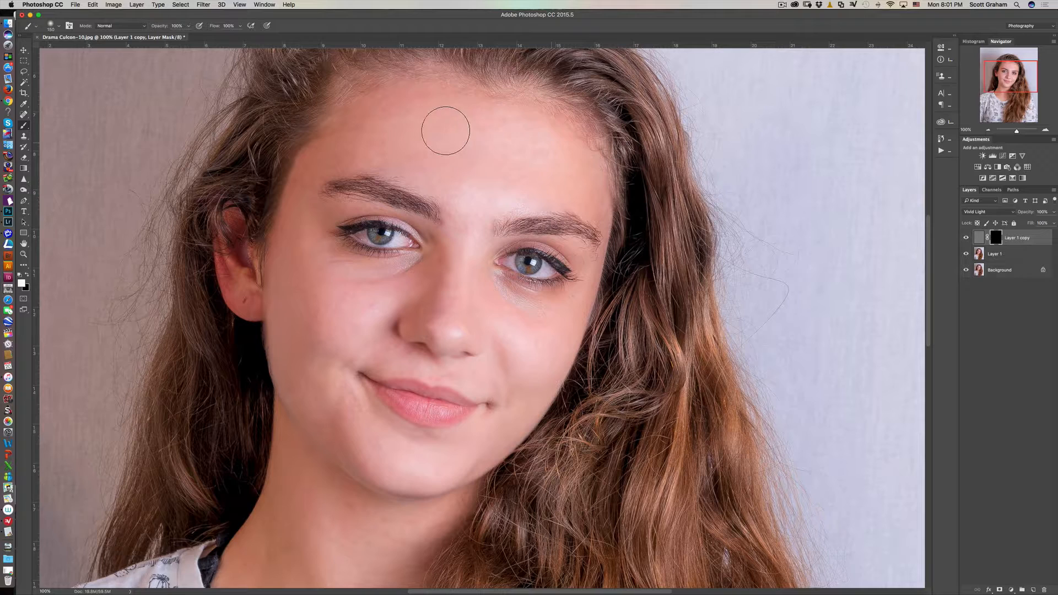
Lower the smoothing layer's opacity to about 53% for a more natural skin texture.
left_click(1054, 214)
left_click_drag(1052, 222, 1005, 222)
left_click_drag(1021, 225, 1025, 228)
left_click_drag(1026, 226, 1023, 226)
left_click_drag(1029, 225, 1033, 226)
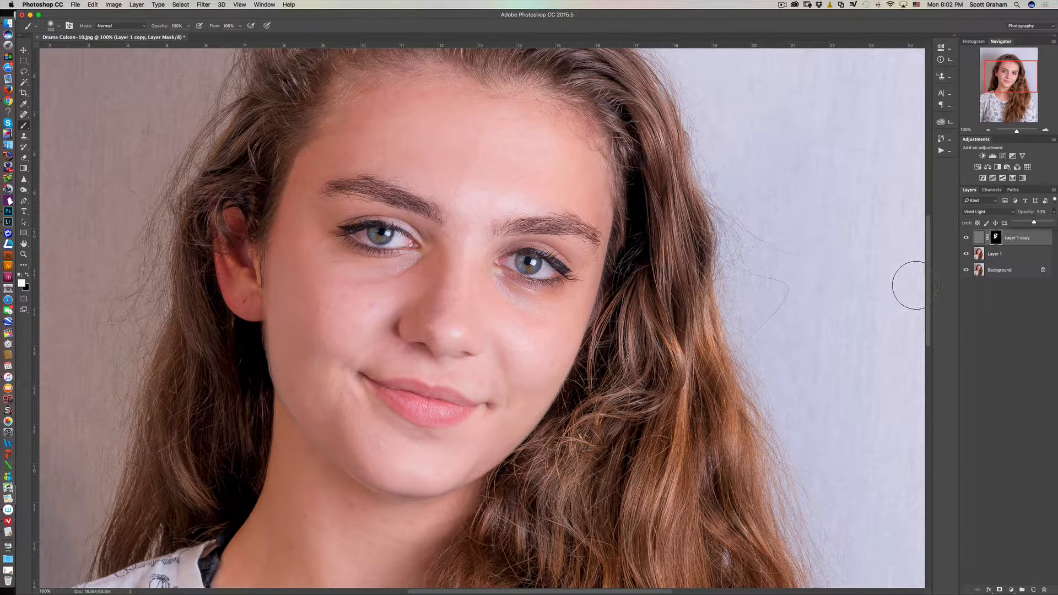
Compare the retouched portrait with the original by showing only the Background layer and restoring all layers.
key("alt")
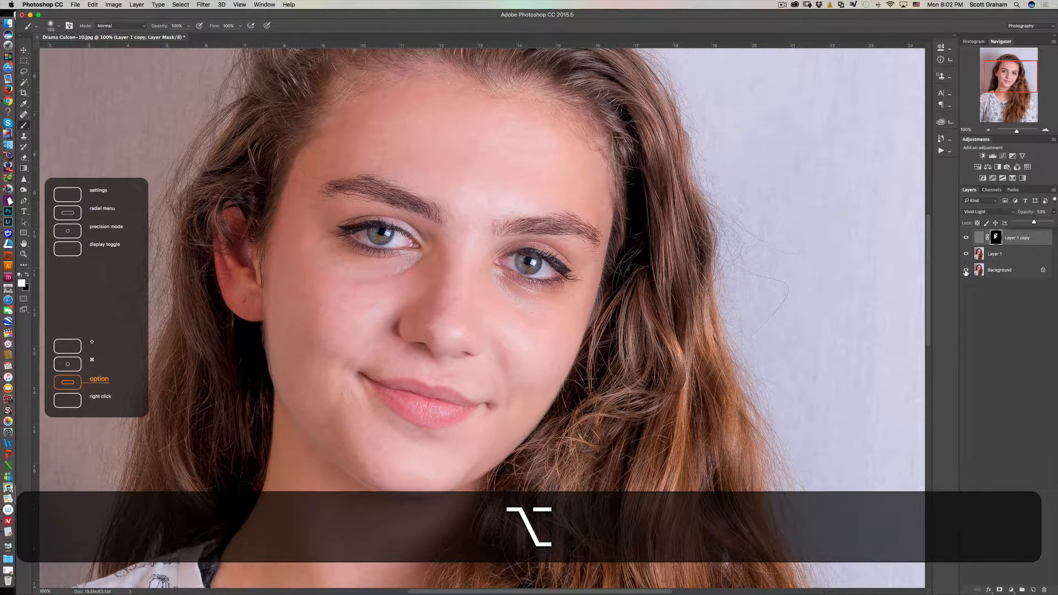
left_click(966, 271, "alt")
left_click(965, 273, "alt")
left_click(966, 272, "alt")
left_click(967, 272, "alt")
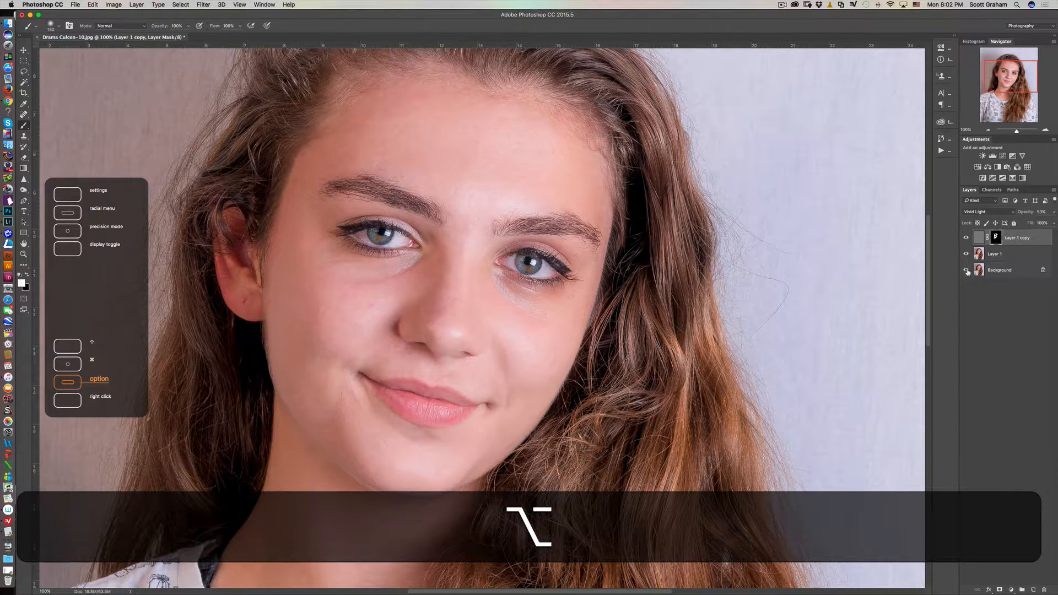